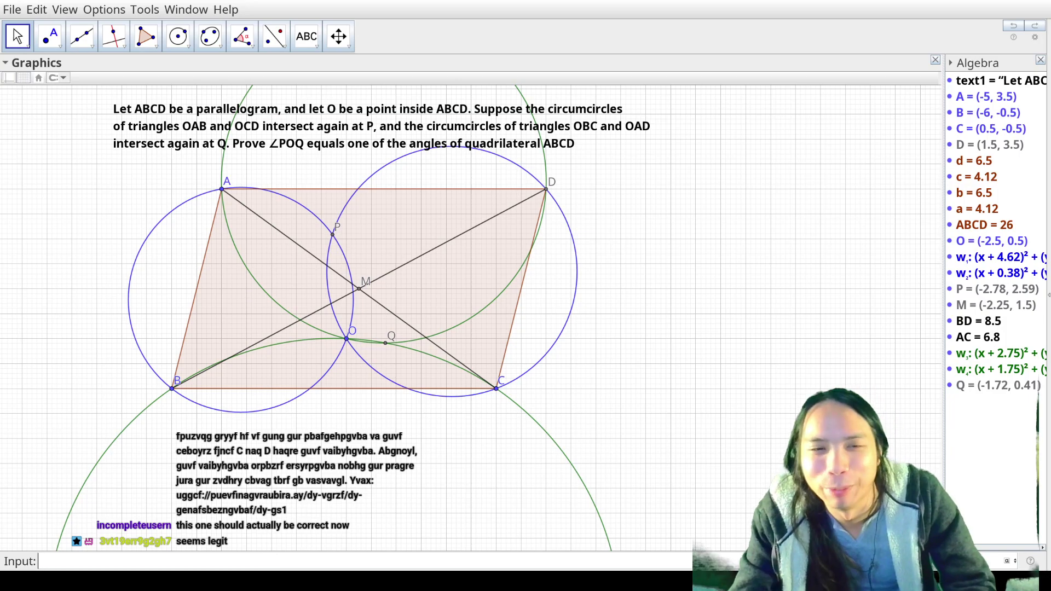
Step: Drag point O to about (-3.14, 0.15) inside parallelogram ABCD
drag(347, 340, 316, 360)
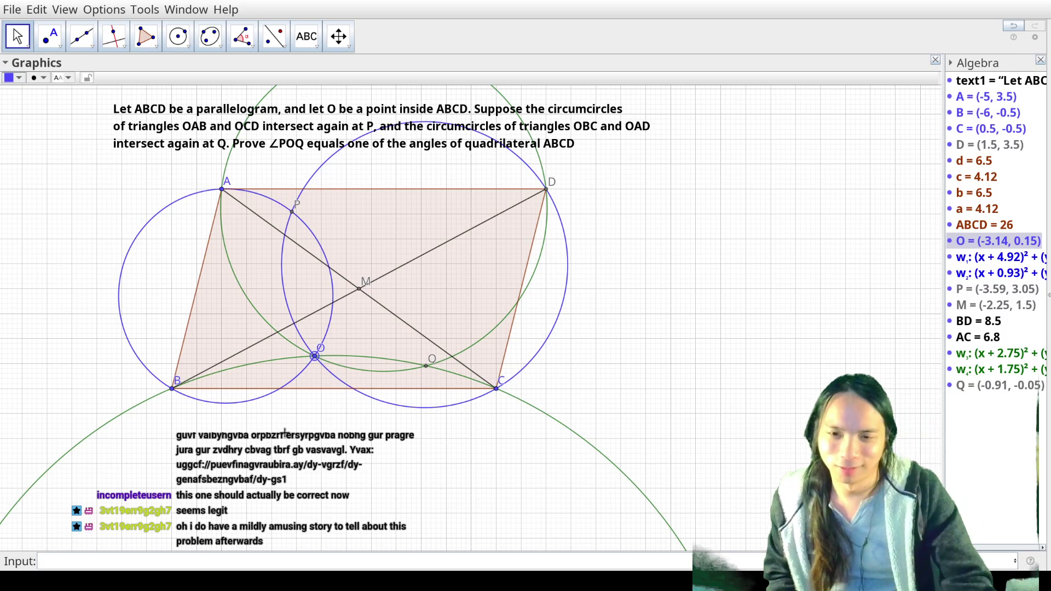
click(183, 563)
text(R=2*M-O)
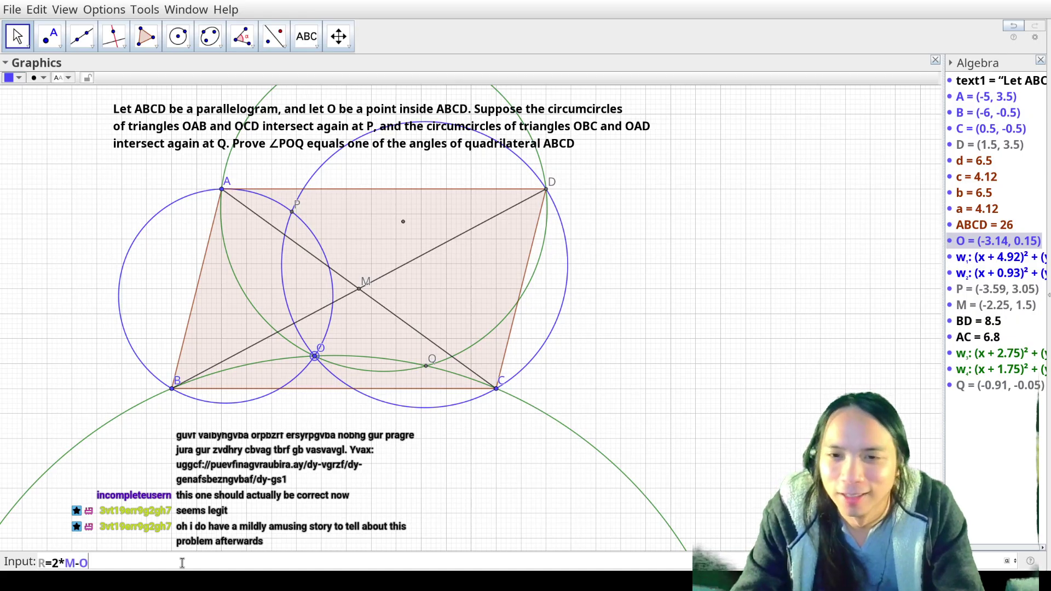
key(Return)
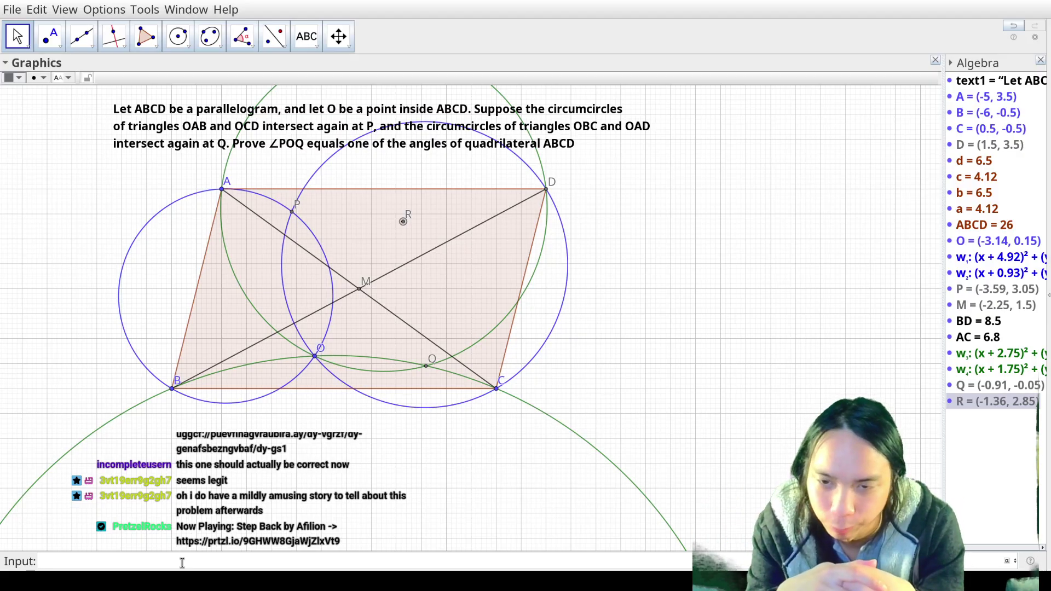
key(ctrl+z)
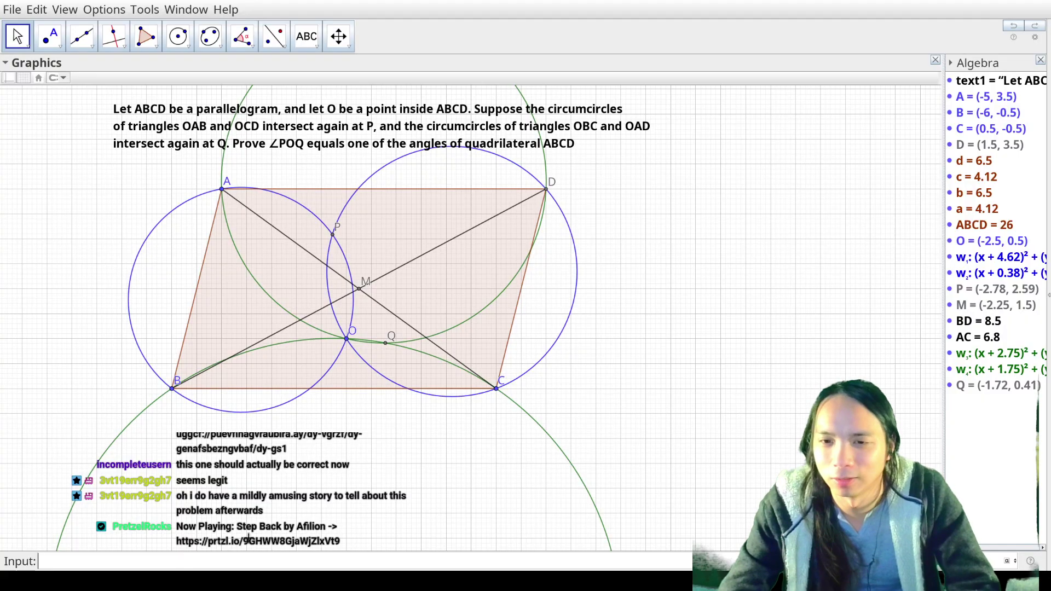
key(ctrl+y)
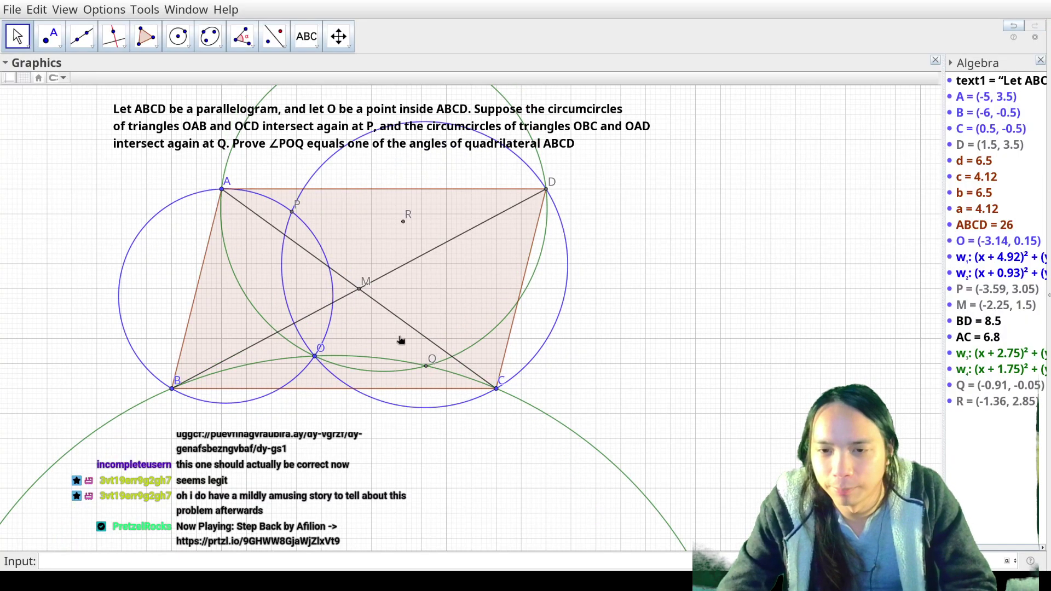
key(ctrl+z)
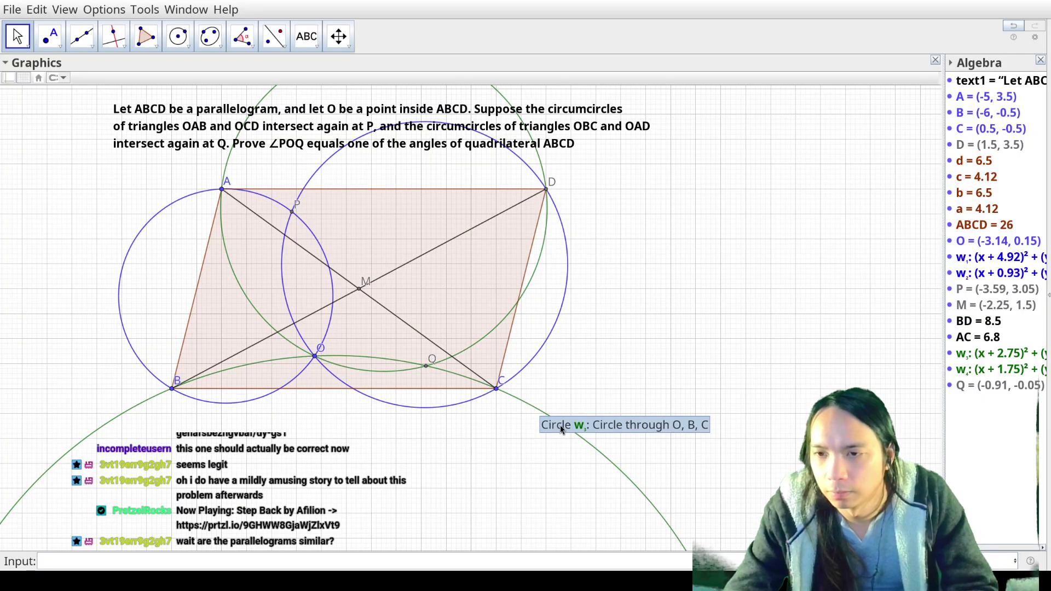
click(224, 564)
text(Angle(M,O)
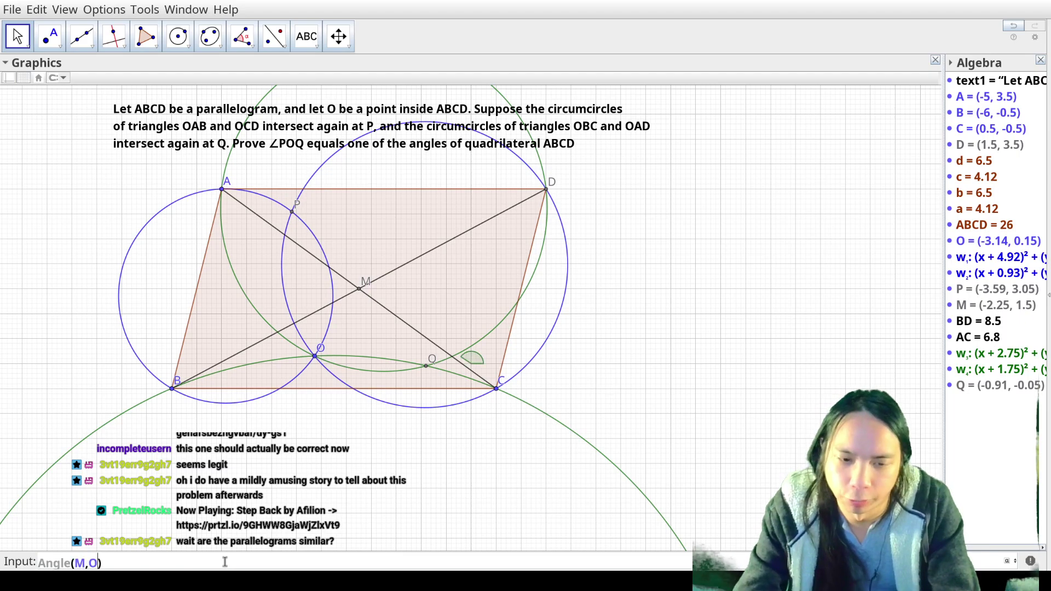
text(,Q)
key(Return)
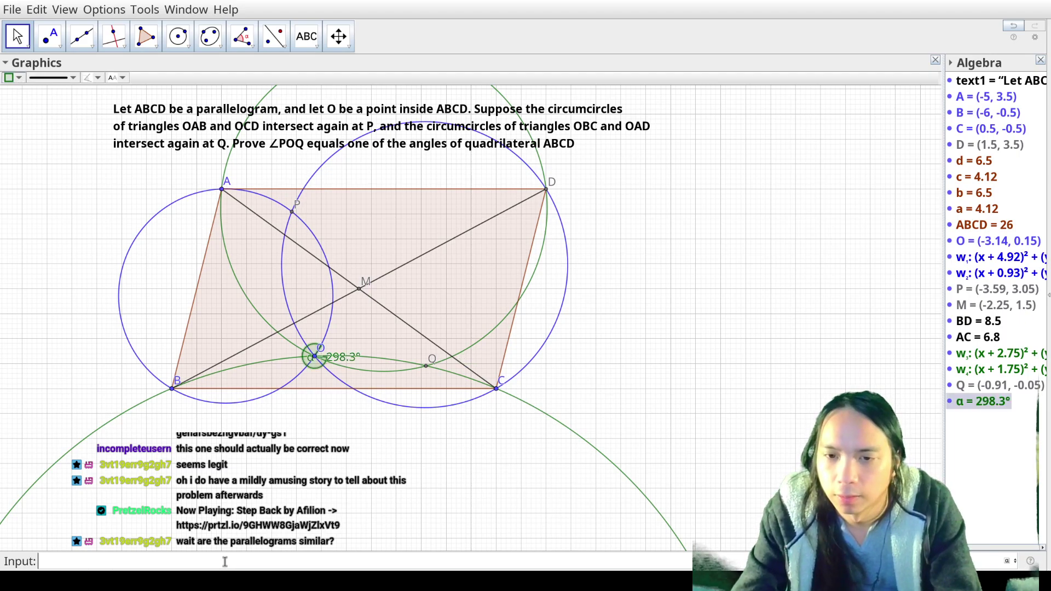
key(ctrl+z)
text(Angle(Q,O,P)
key(Return)
text(ANgle(DH,C,M)
key(BackSpace)
key(BackSpace)
key(BackSpace)
key(BackSpace)
key(BackSpace)
key(BackSpace)
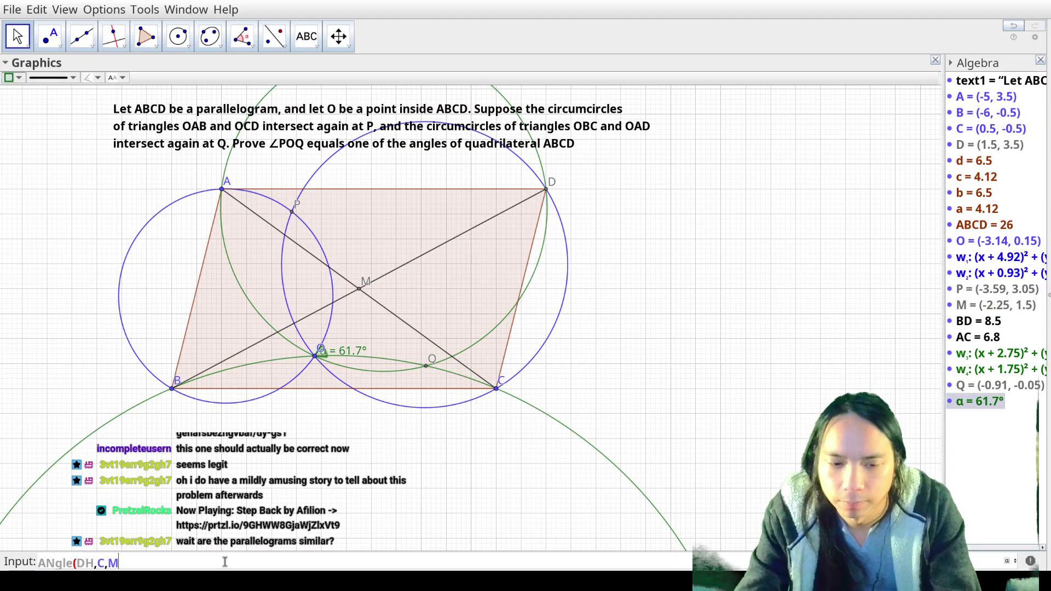
text(,C,M))
key(Return)
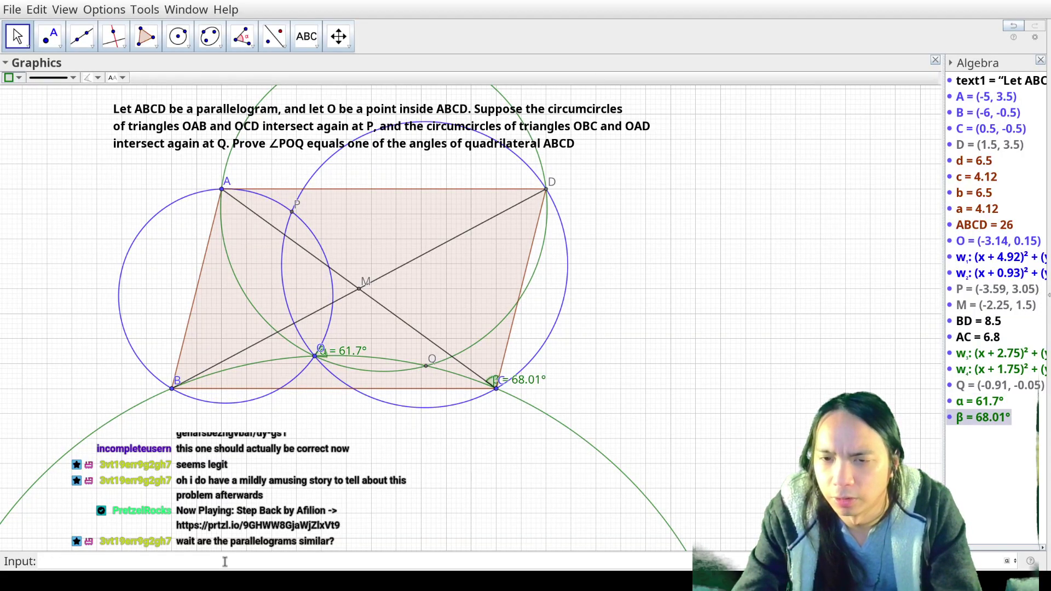
key(ctrl+z)
text(Angl)
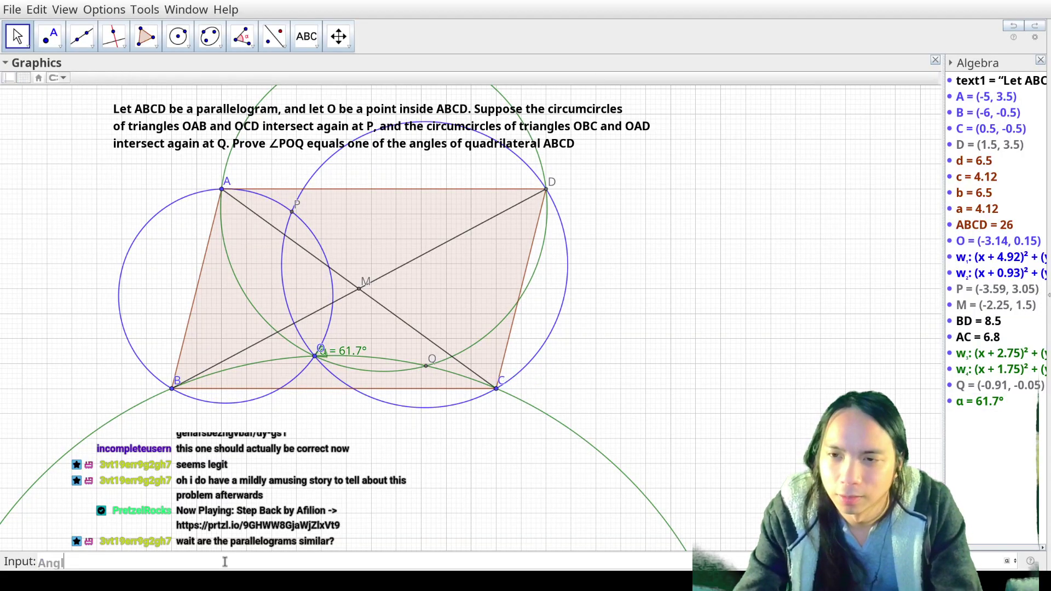
text(e(M,D,C)
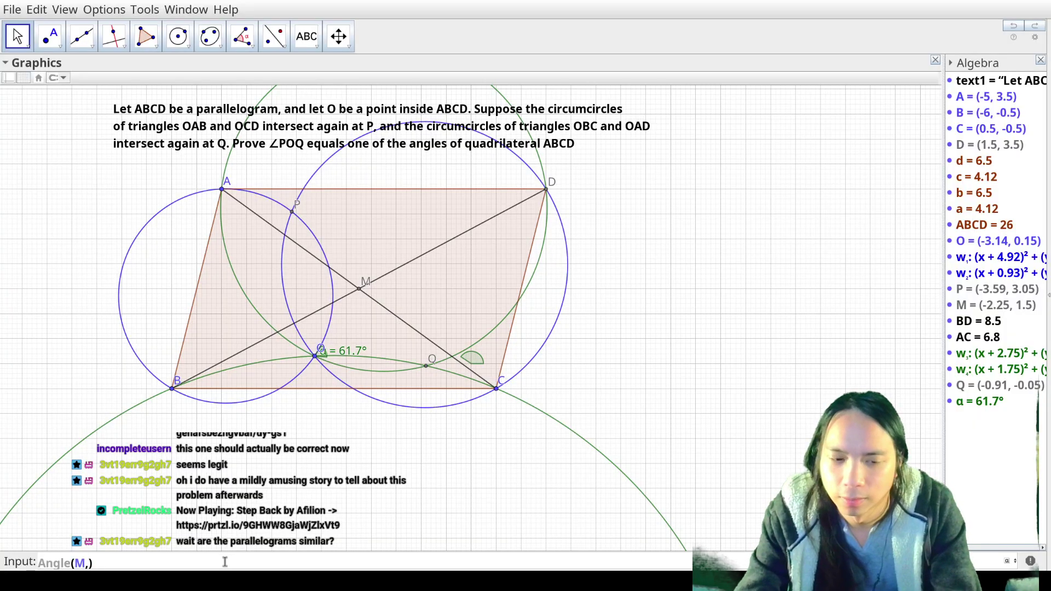
key(Return)
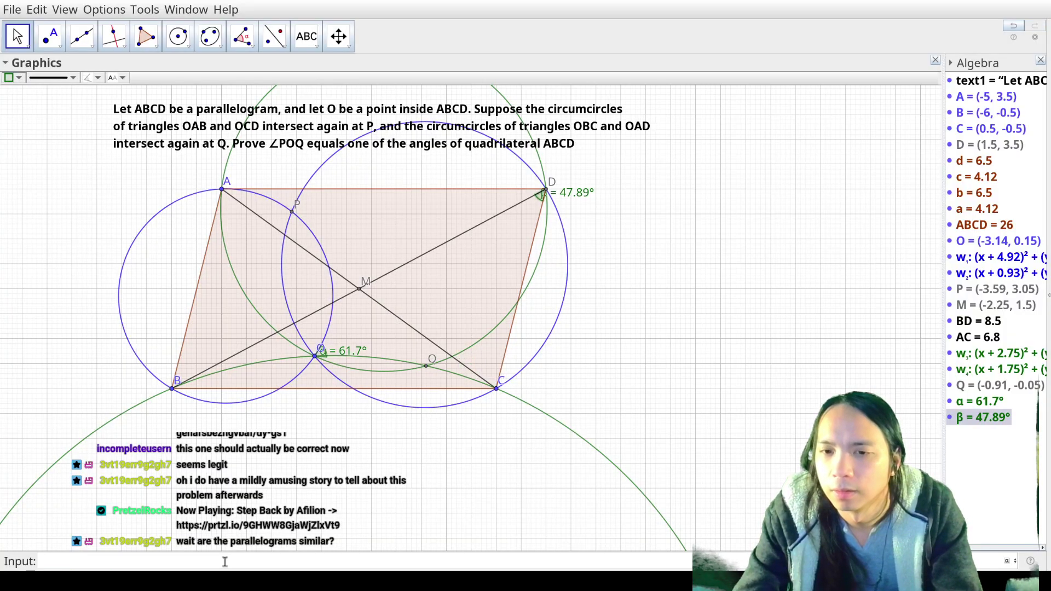
key(ctrl+z)
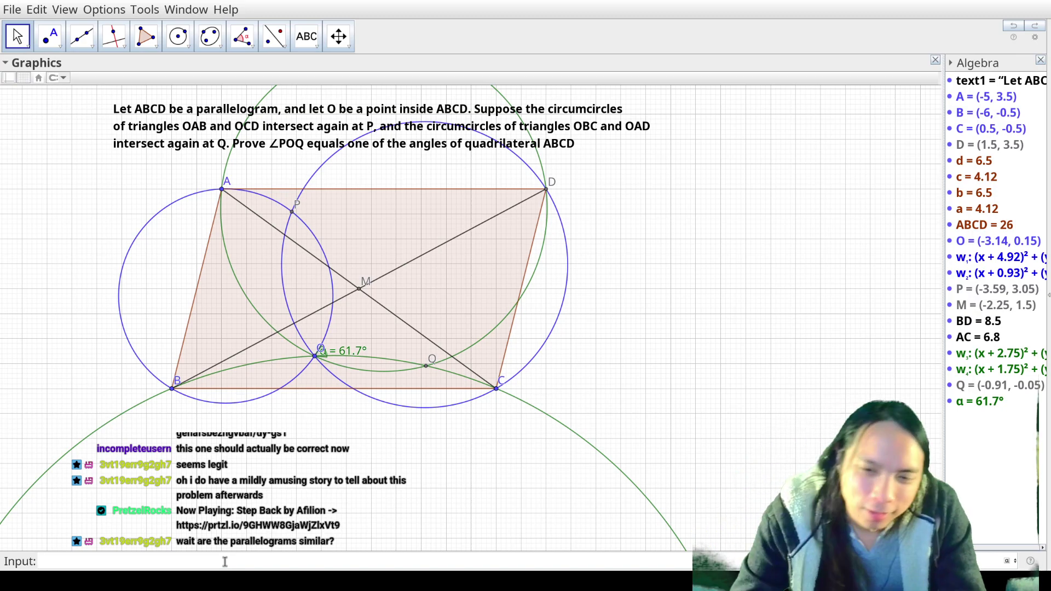
click(985, 402)
key(Delete)
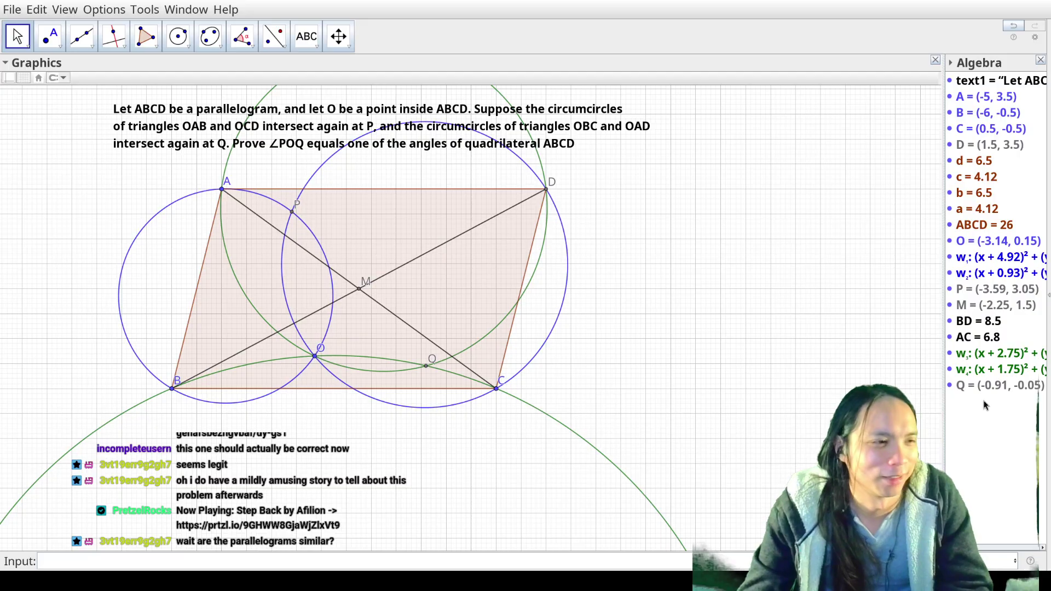
Step: Create segment PQ=Segment(P,Q) from the Input bar, giving length 4.1
click(447, 560)
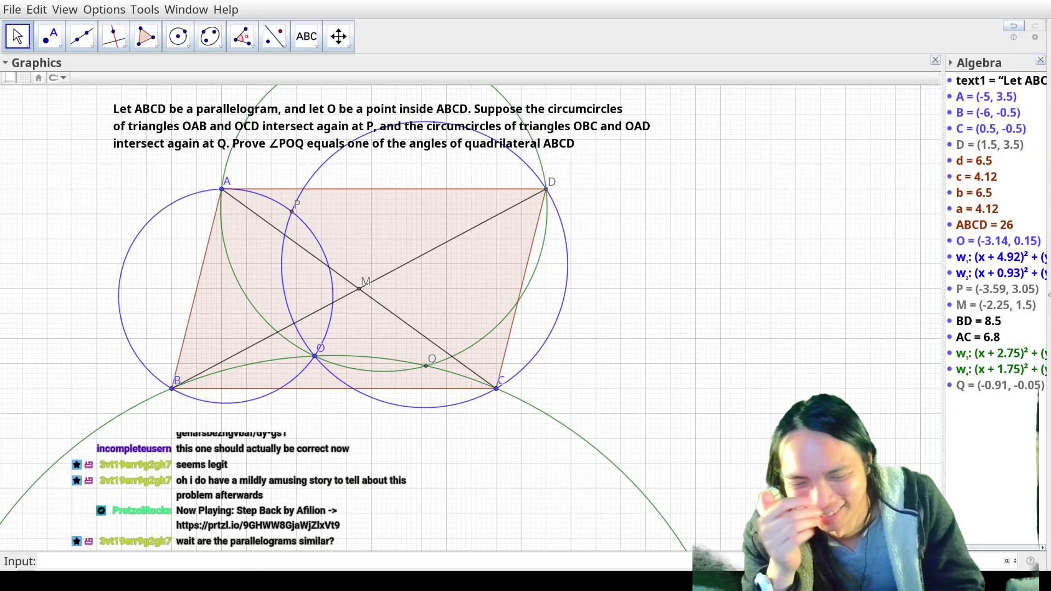
text(PQ=S)
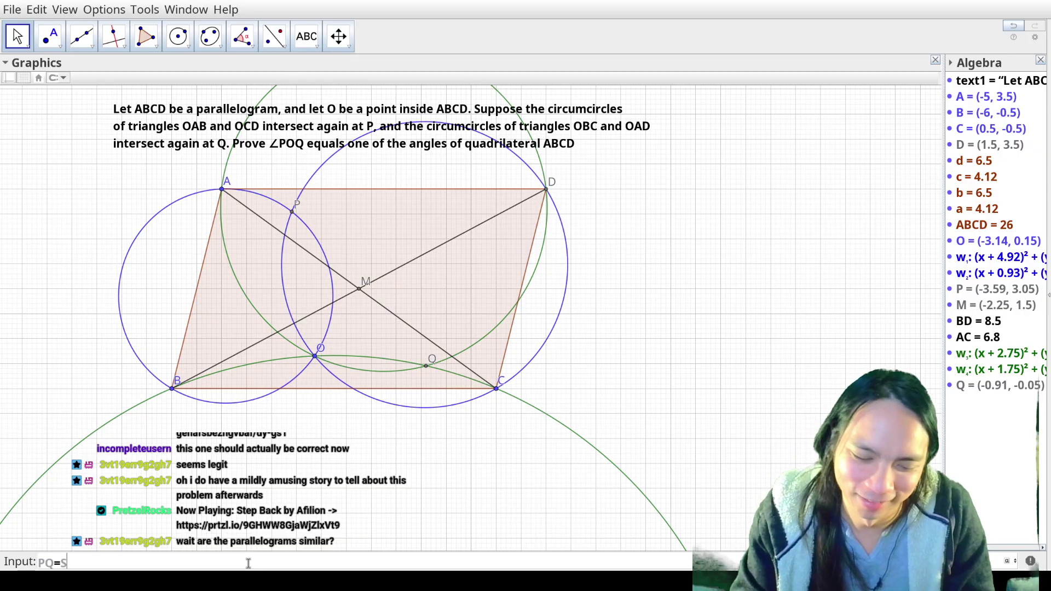
text(egment(P,Q)
key(Return)
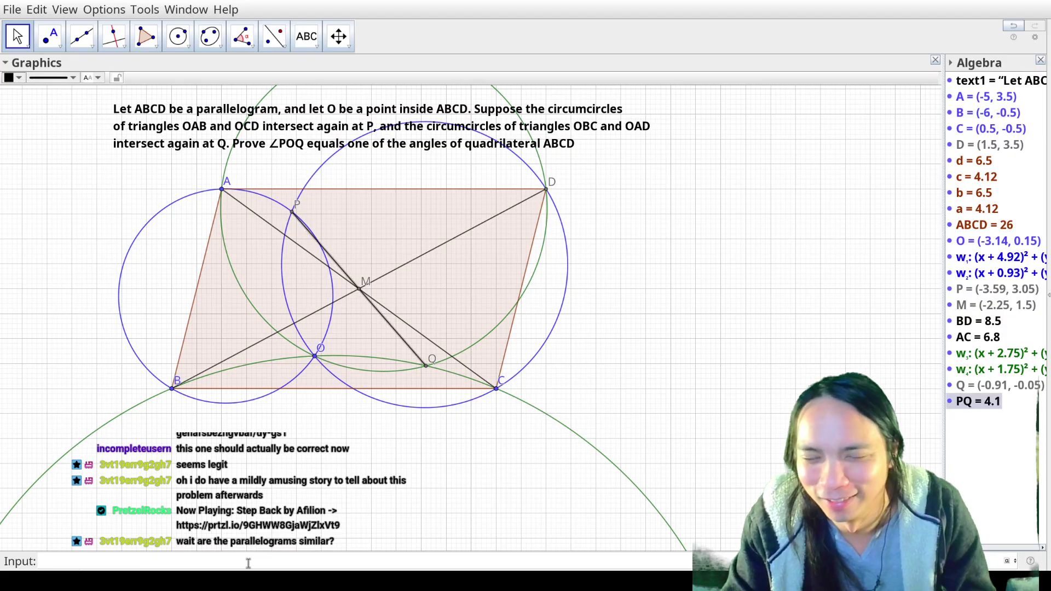
click(61, 214)
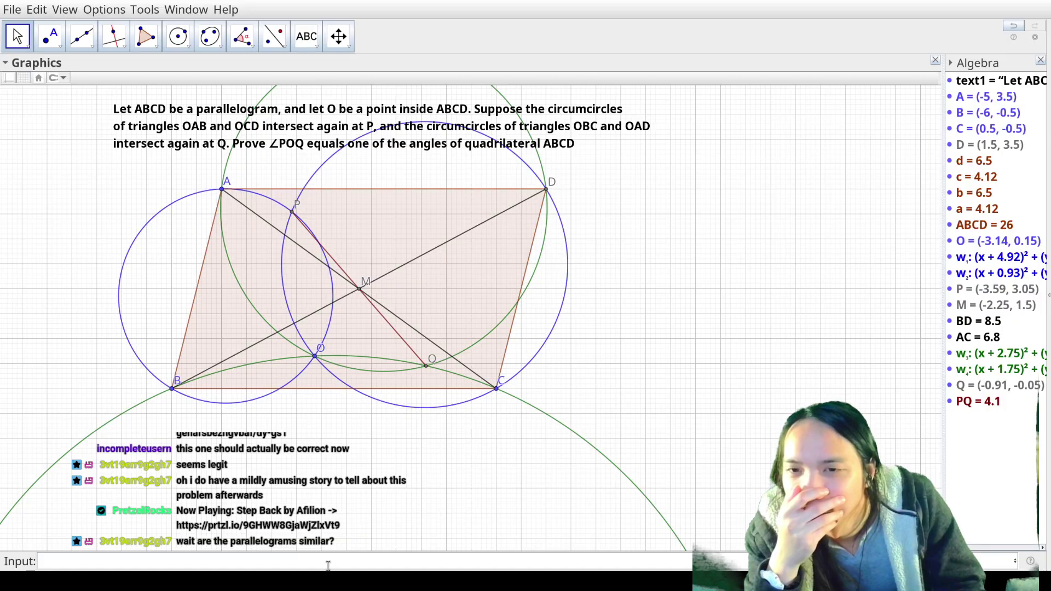
click(549, 339)
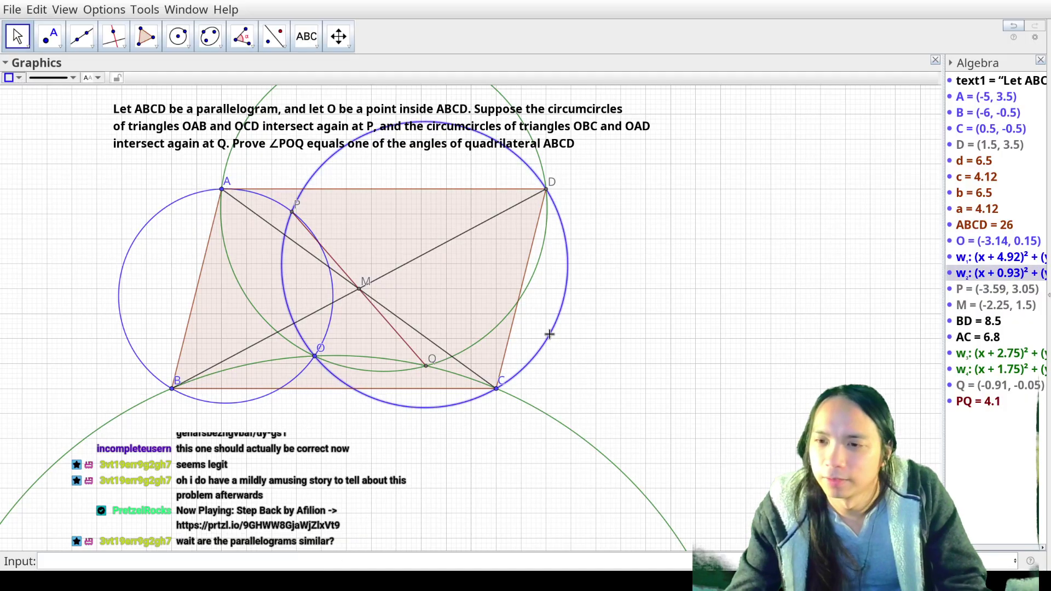
click(223, 248)
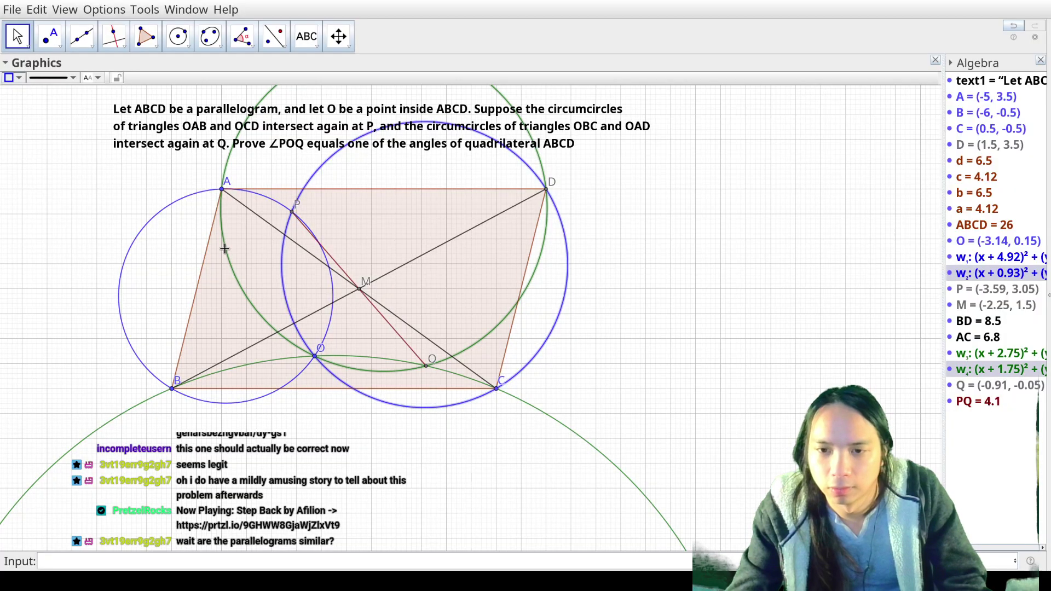